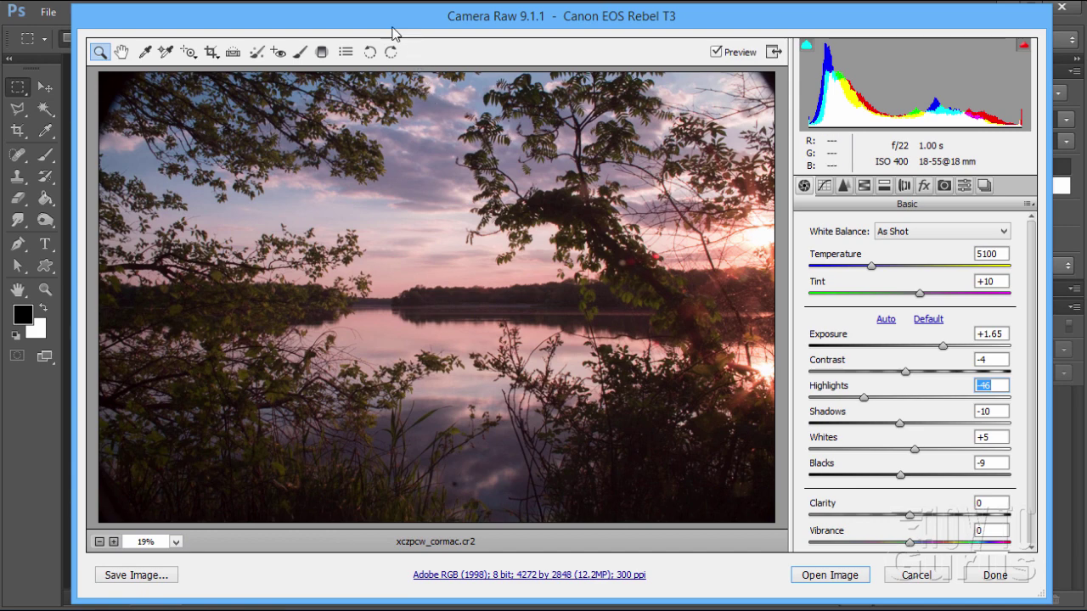
# Reposition the Camera Raw window, then switch over to Adobe DNG Converter.
pyautogui.moveTo(391, 31); pyautogui.dragTo(408, 120)
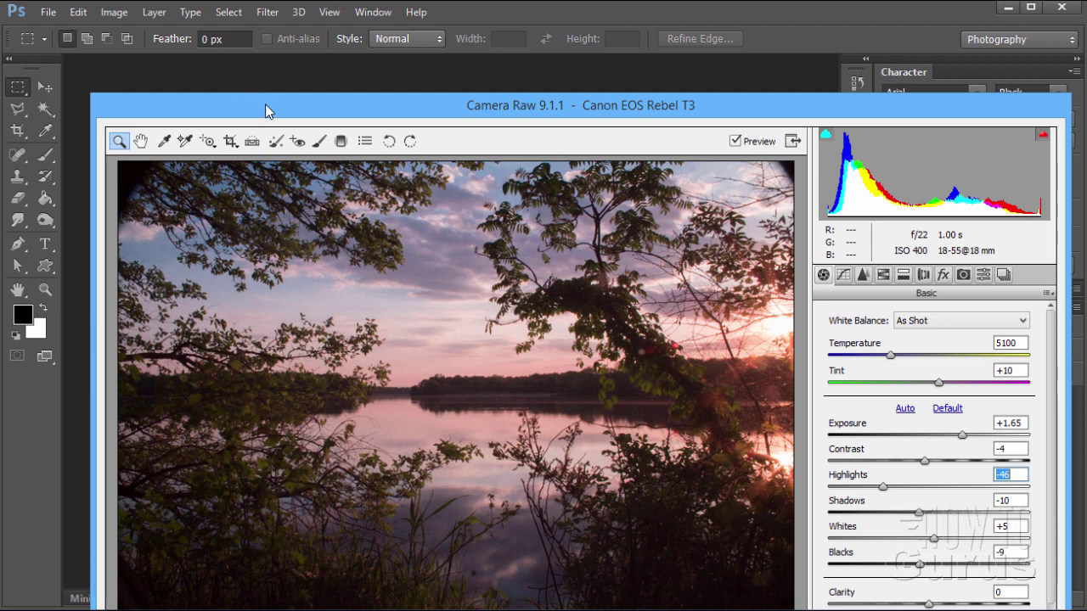
pyautogui.moveTo(265, 103); pyautogui.dragTo(246, 19)
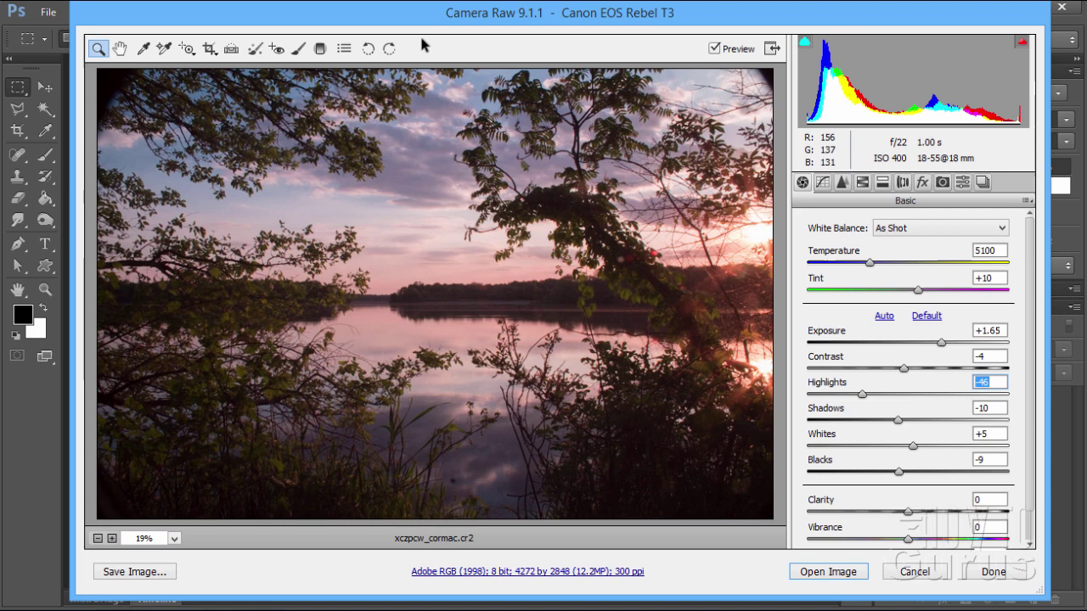
pyautogui.moveTo(421, 12); pyautogui.dragTo(421, 18)
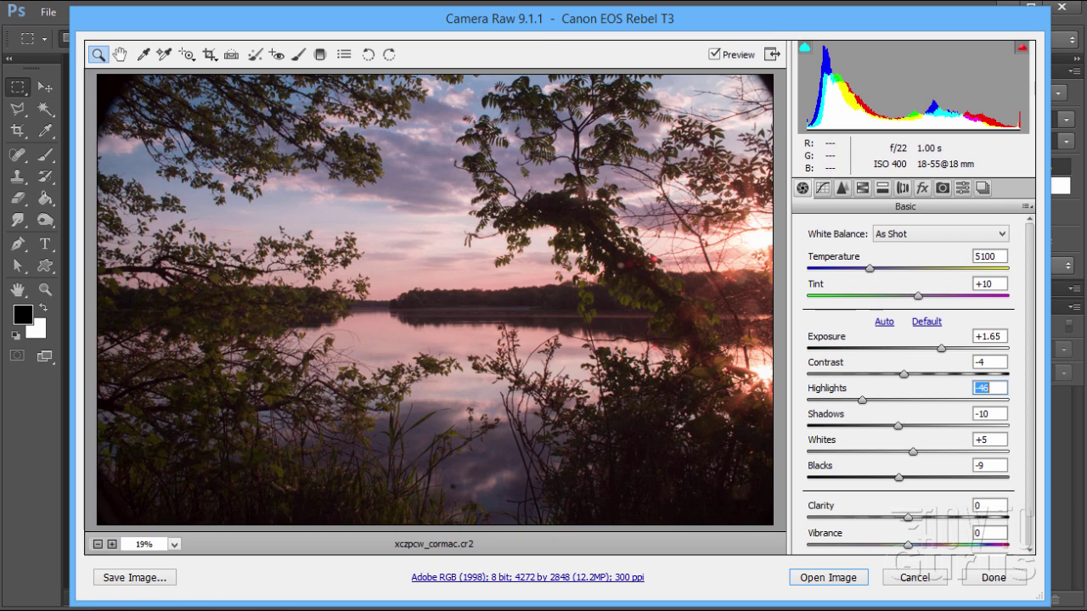
pyautogui.hotkey('alt', 'Tab')
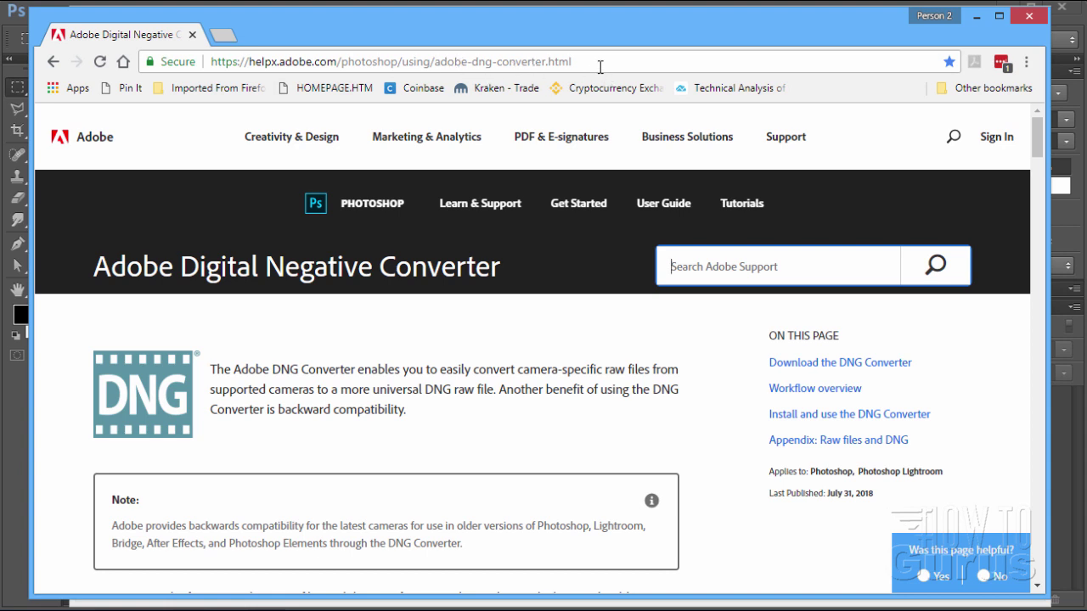
# Scroll the Digital Negative Converter help page down to the Windows and Mac OS download links.
pyautogui.moveTo(598, 68); pyautogui.dragTo(211, 67)
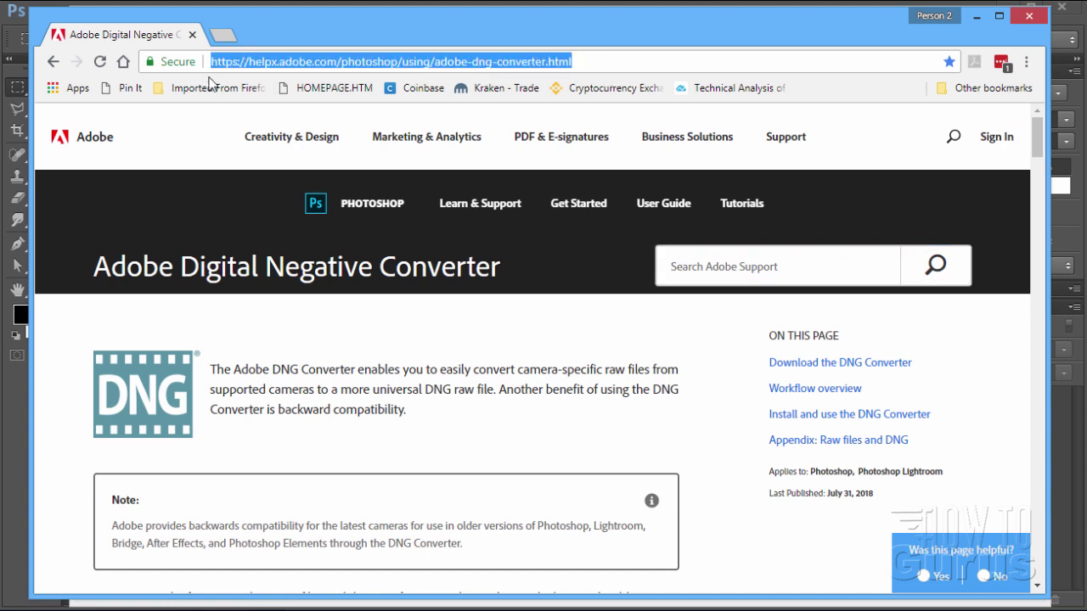
pyautogui.click(599, 58)
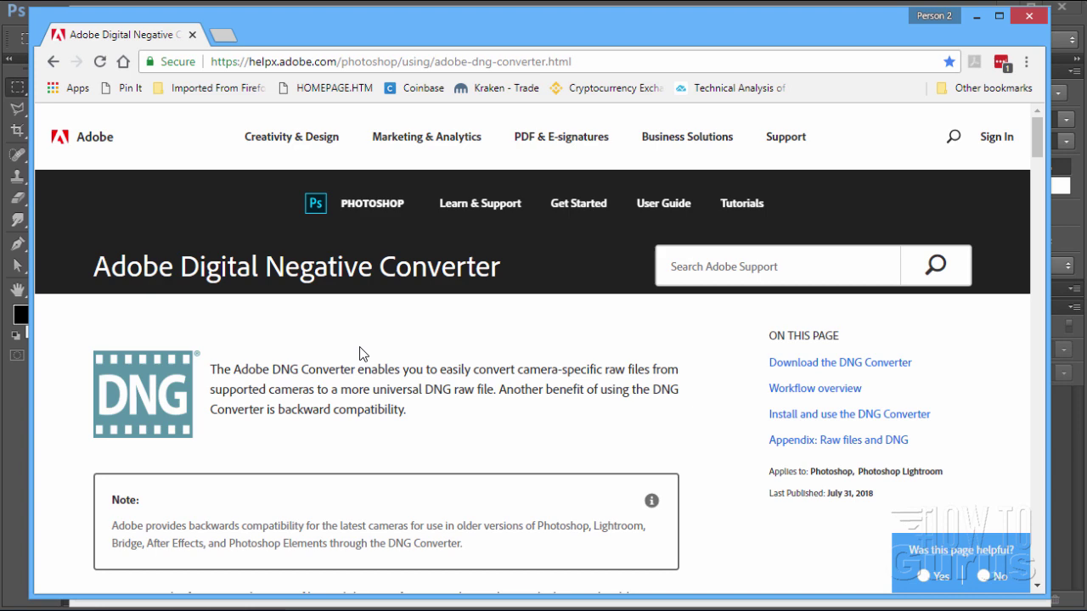
pyautogui.scroll(-2, 370, 343)
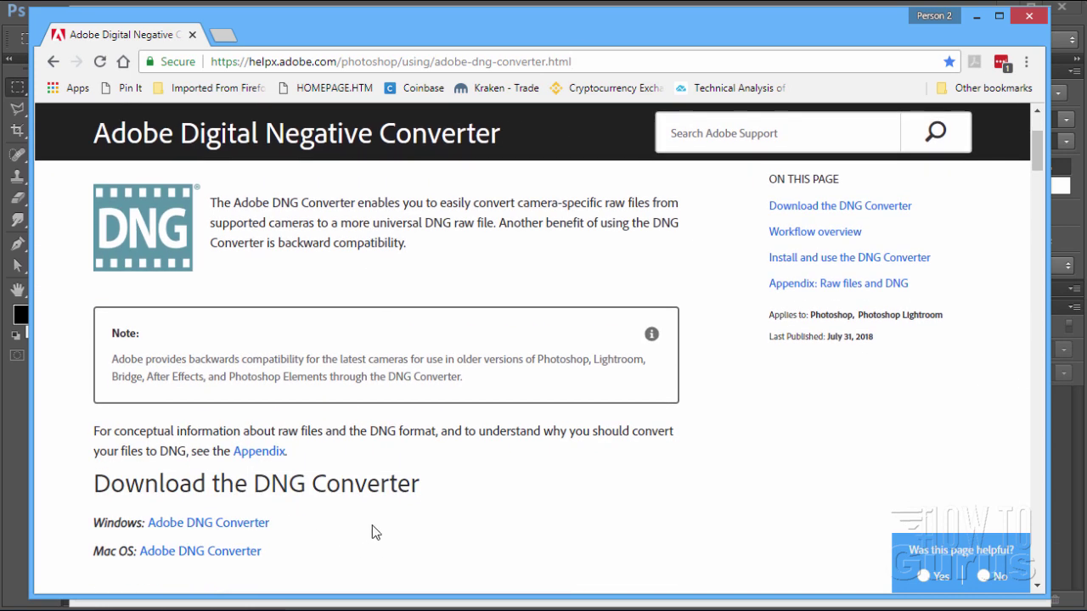
pyautogui.scroll(-1, 372, 524)
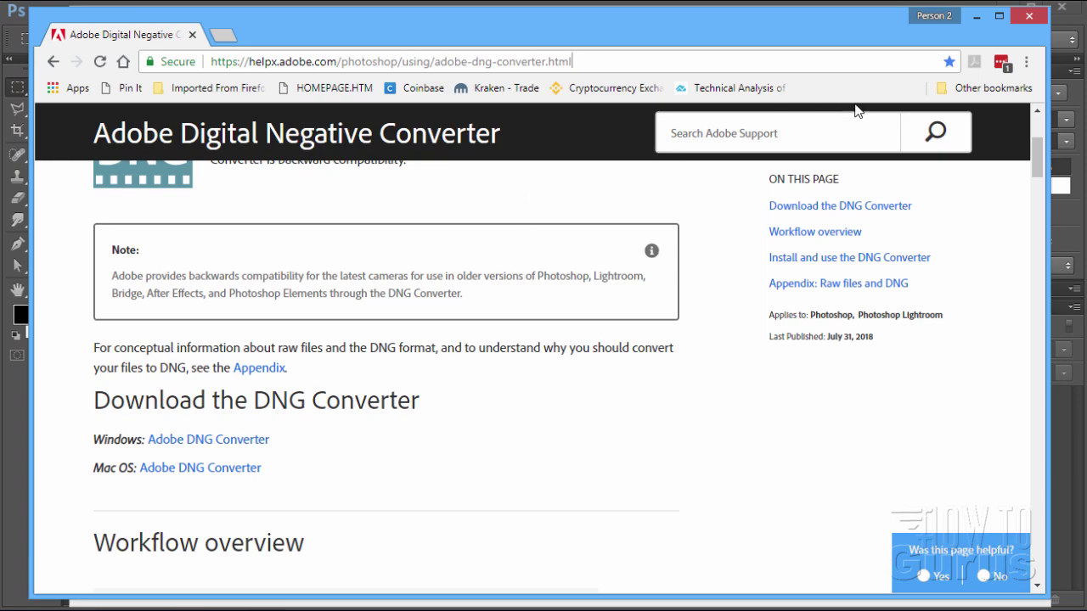
# Back in the converter, tick 'Skip source image if destination image already exists'.
pyautogui.click(976, 17)
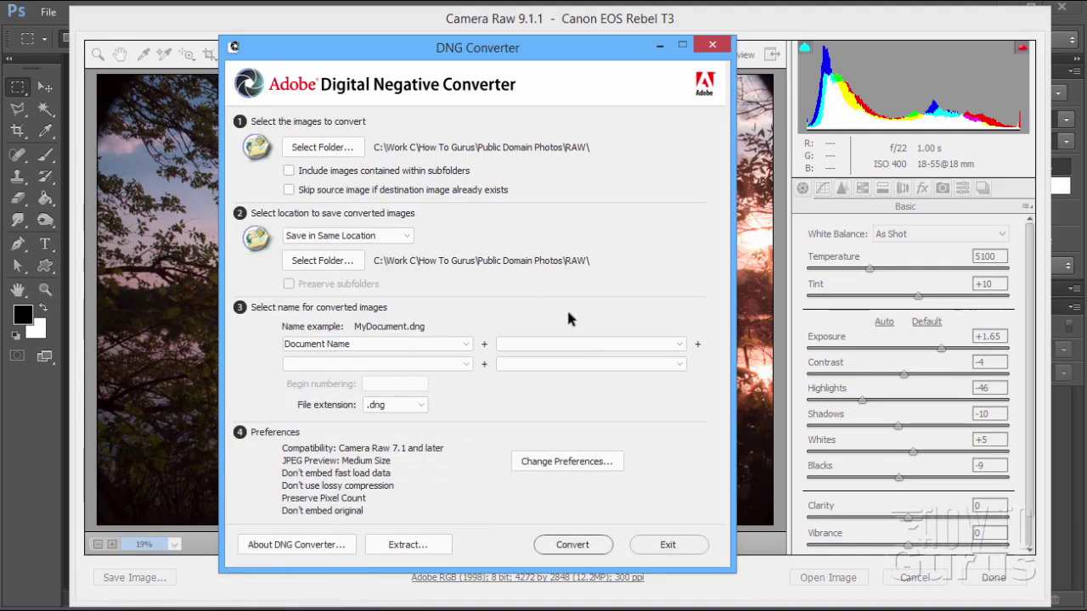
pyautogui.moveTo(542, 60)
pyautogui.mouseDown()
pyautogui.moveTo(563, 53)
pyautogui.moveTo(550, 56)
pyautogui.mouseUp()
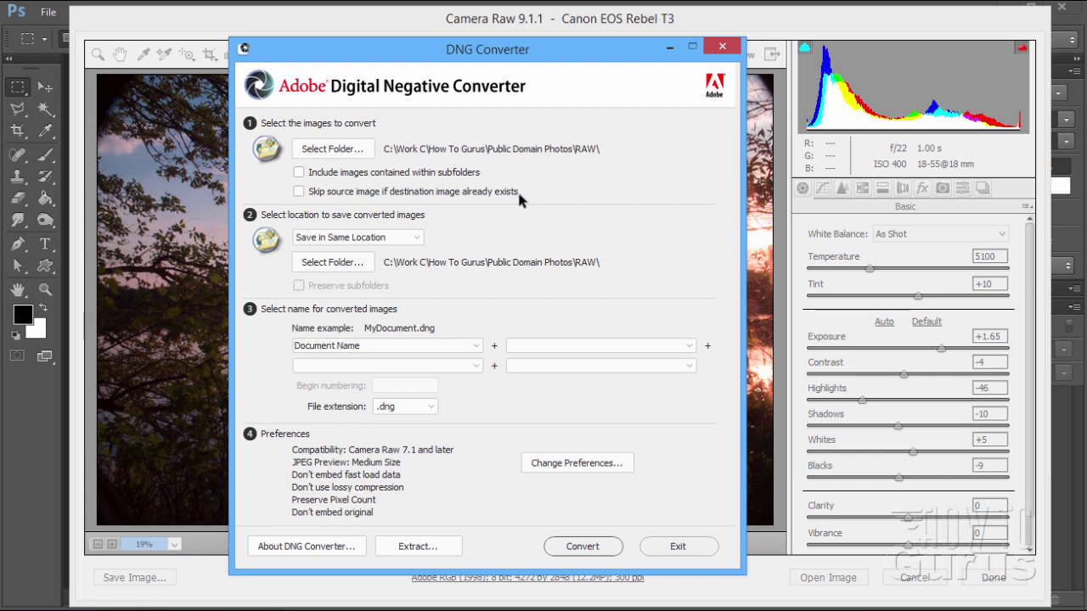
pyautogui.click(298, 192)
# Choose the DNG folder inside RAW as the destination for converted images.
pyautogui.click(332, 262)
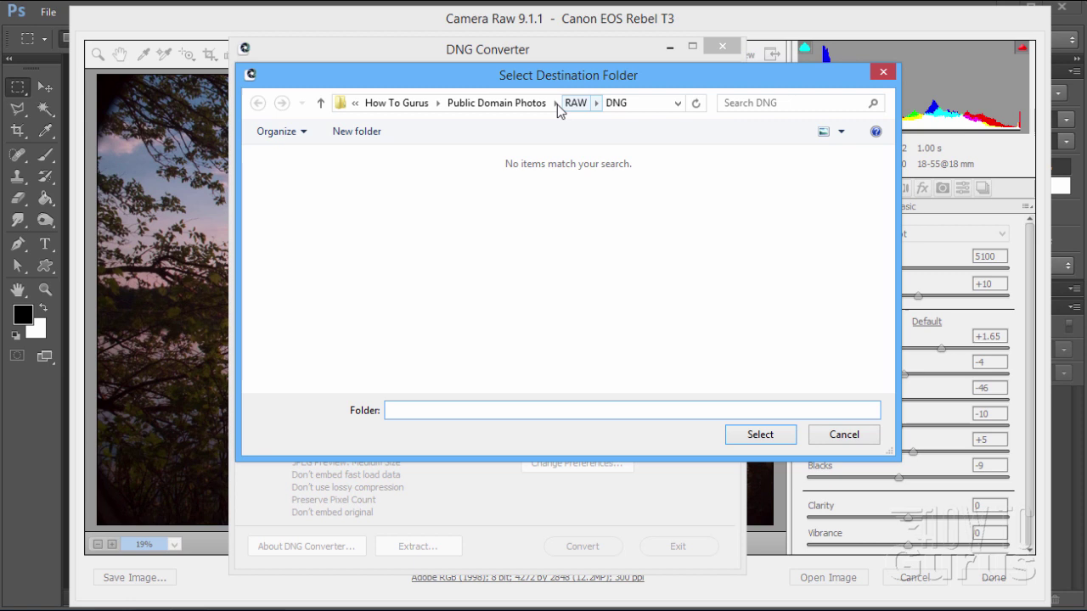
pyautogui.click(575, 102)
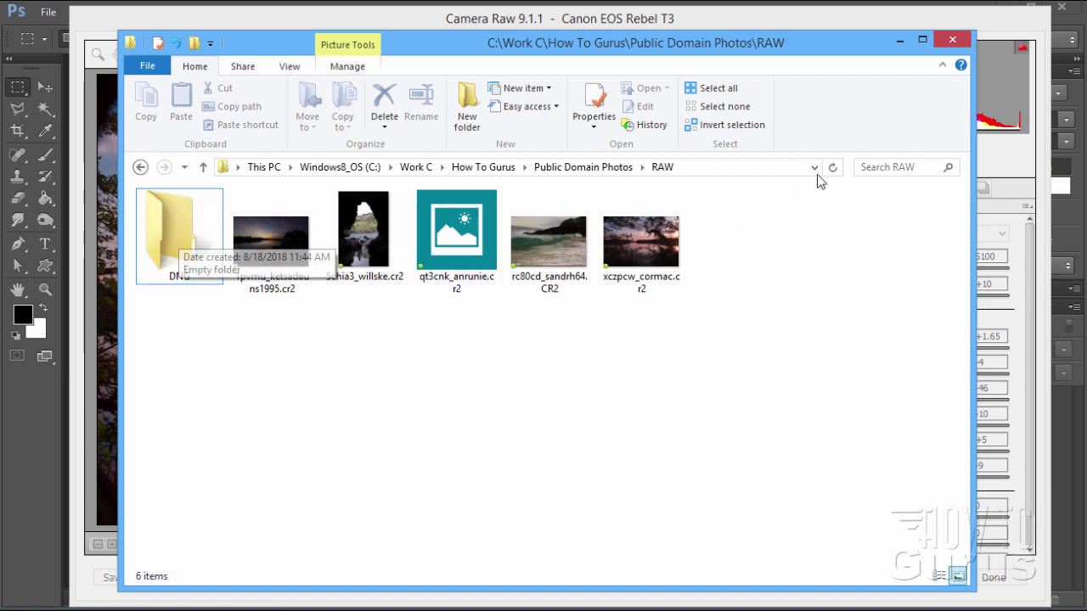
pyautogui.click(899, 38)
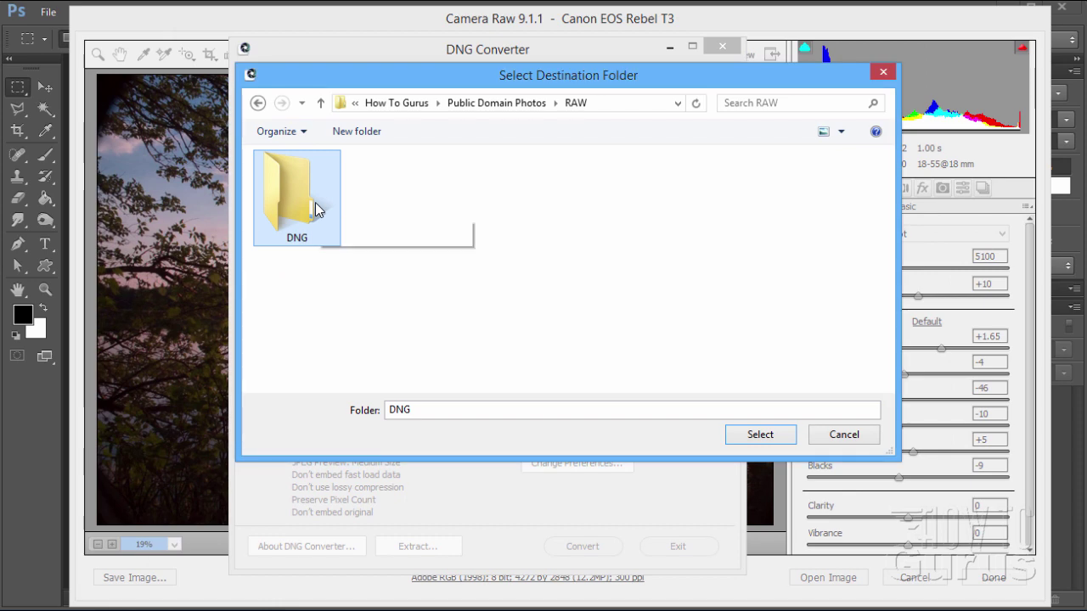
pyautogui.click(764, 435)
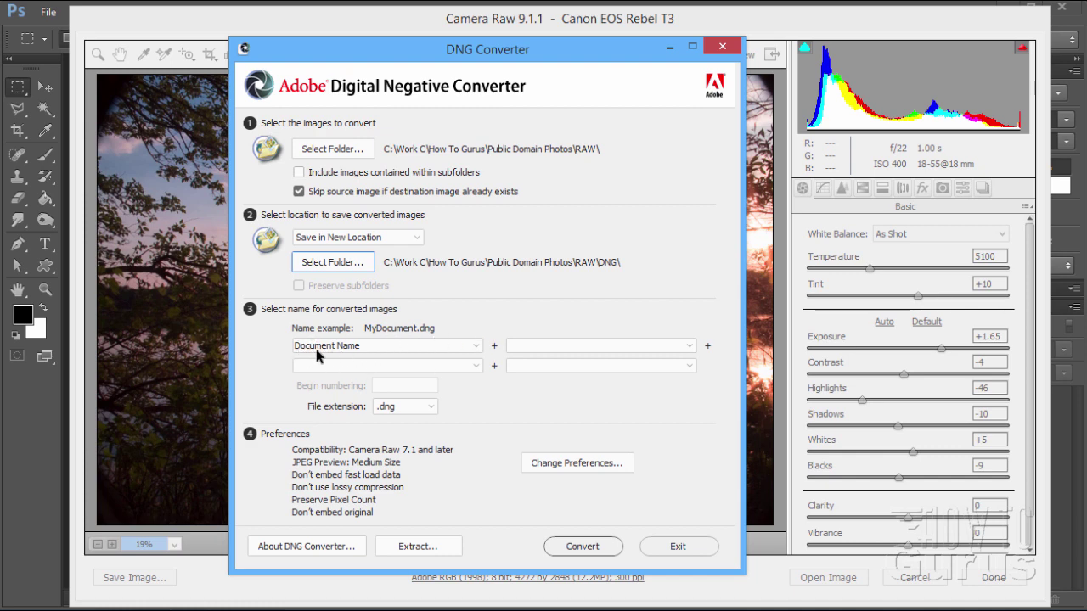
pyautogui.click(429, 407)
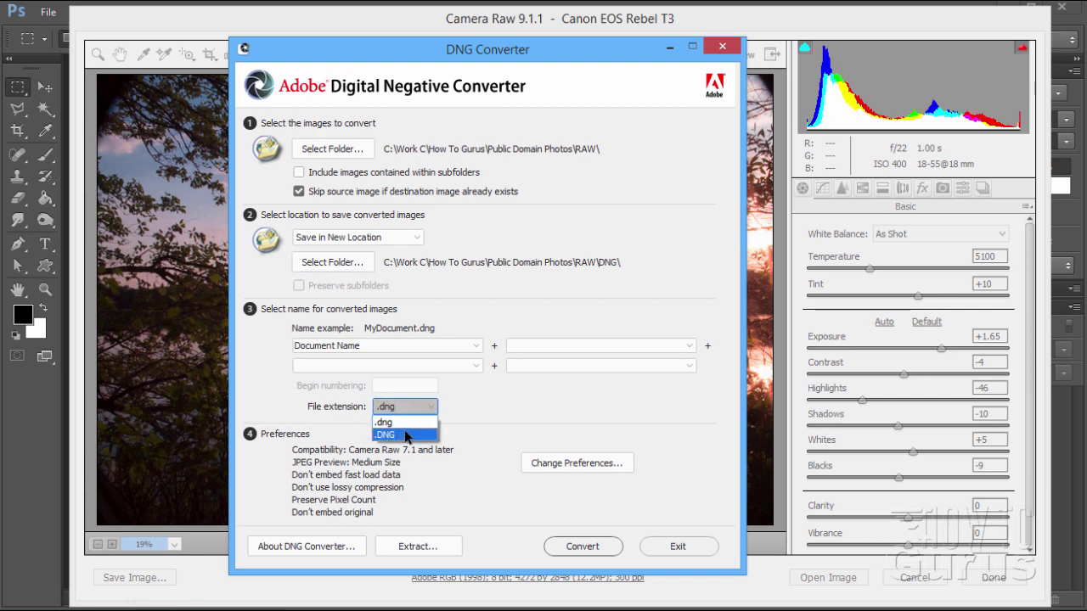
pyautogui.click(403, 421)
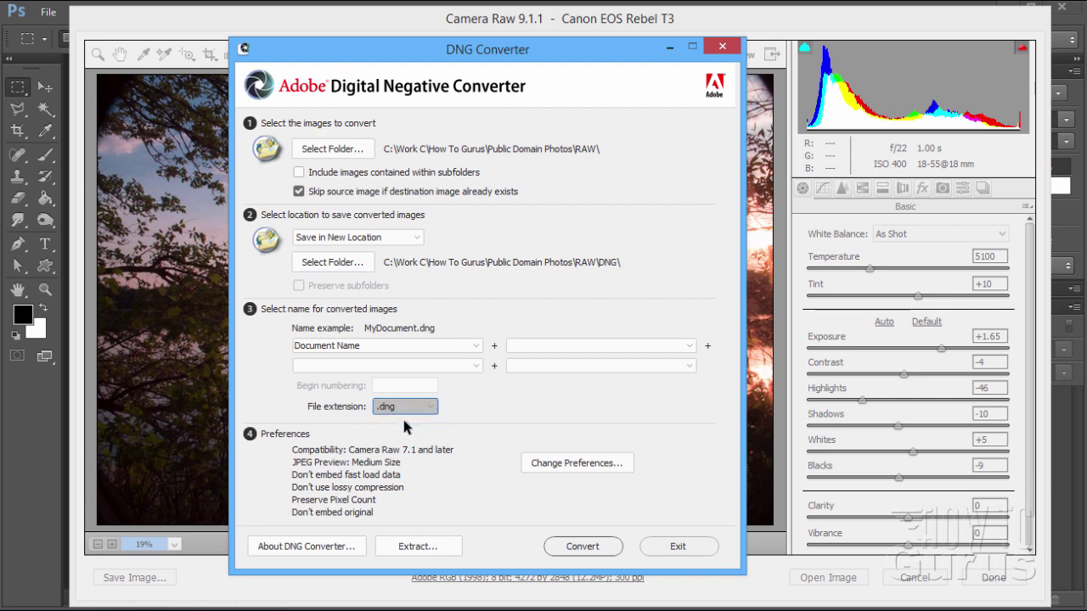
pyautogui.click(476, 346)
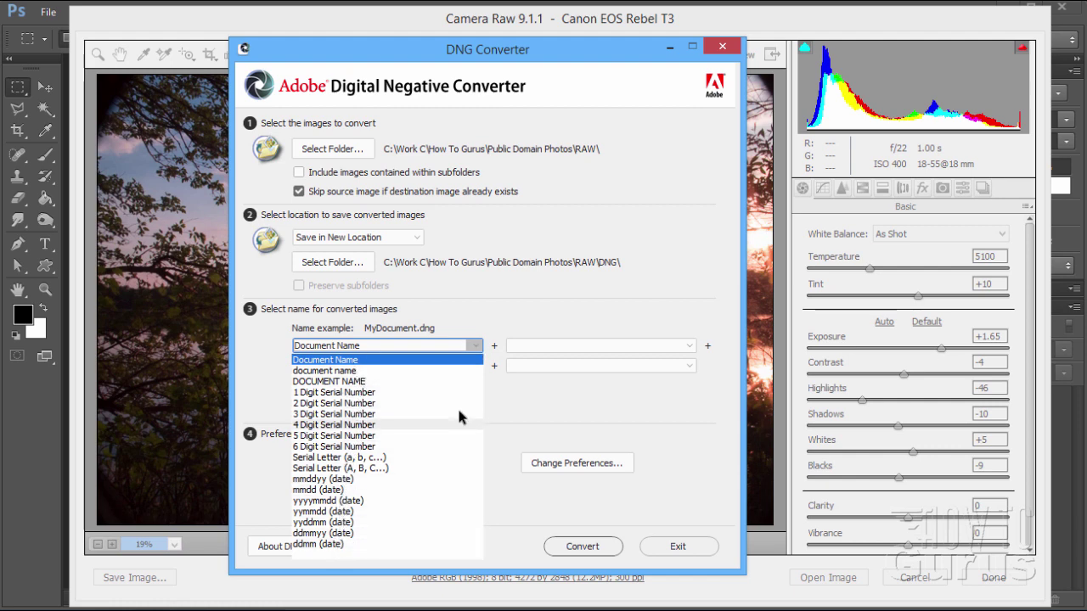
pyautogui.click(509, 333)
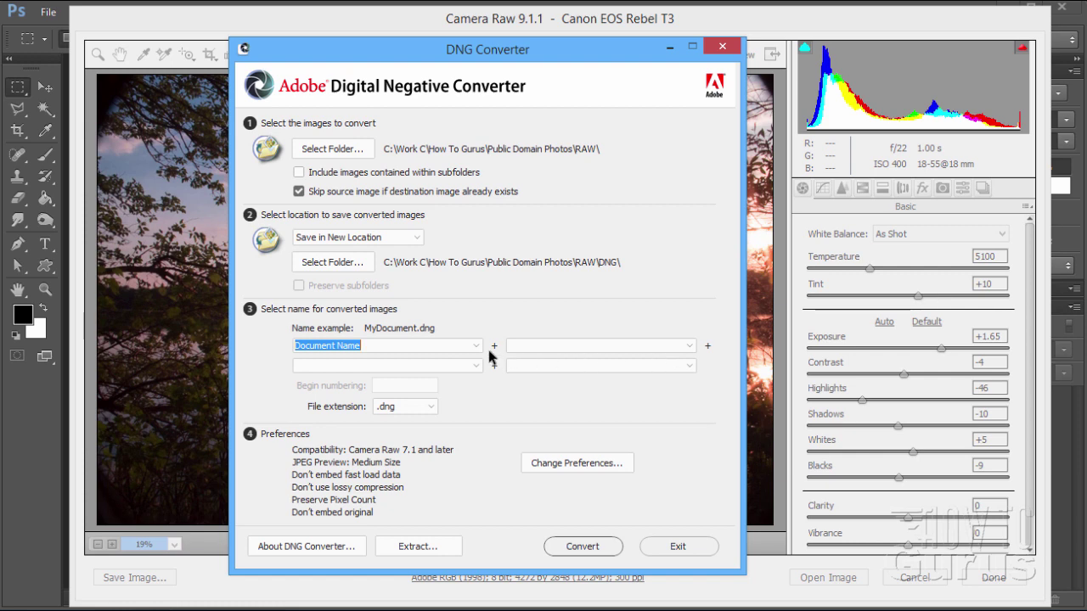
pyautogui.click(688, 347)
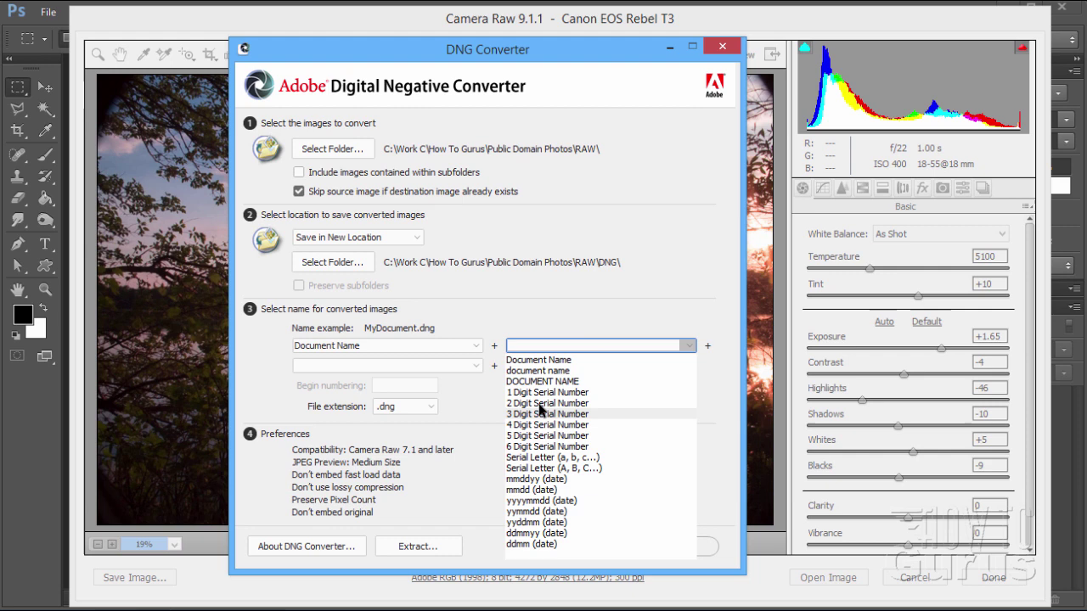
pyautogui.click(507, 332)
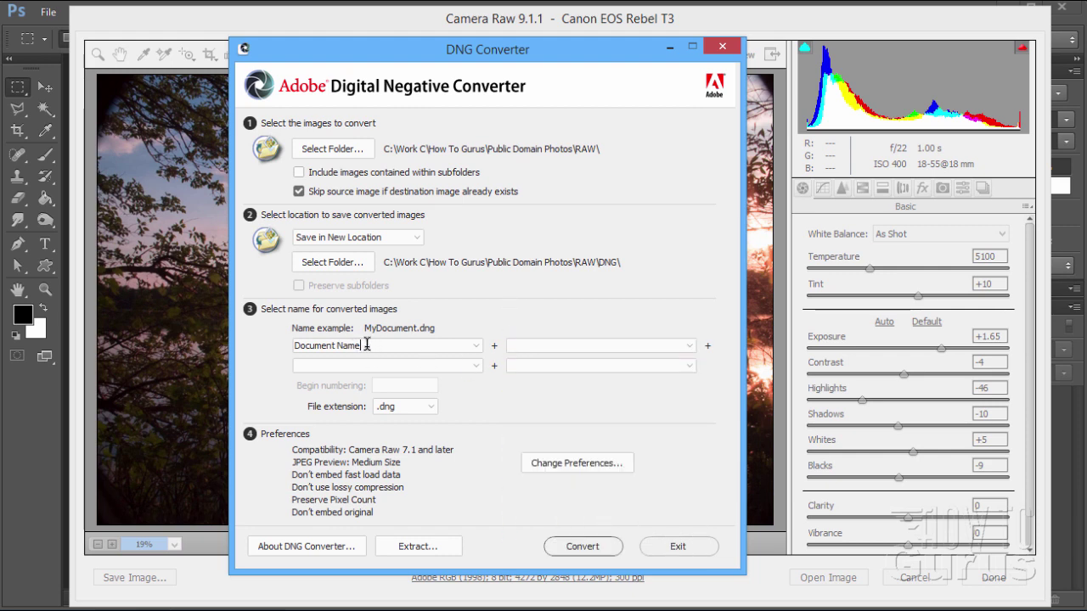
pyautogui.moveTo(289, 344); pyautogui.dragTo(372, 341)
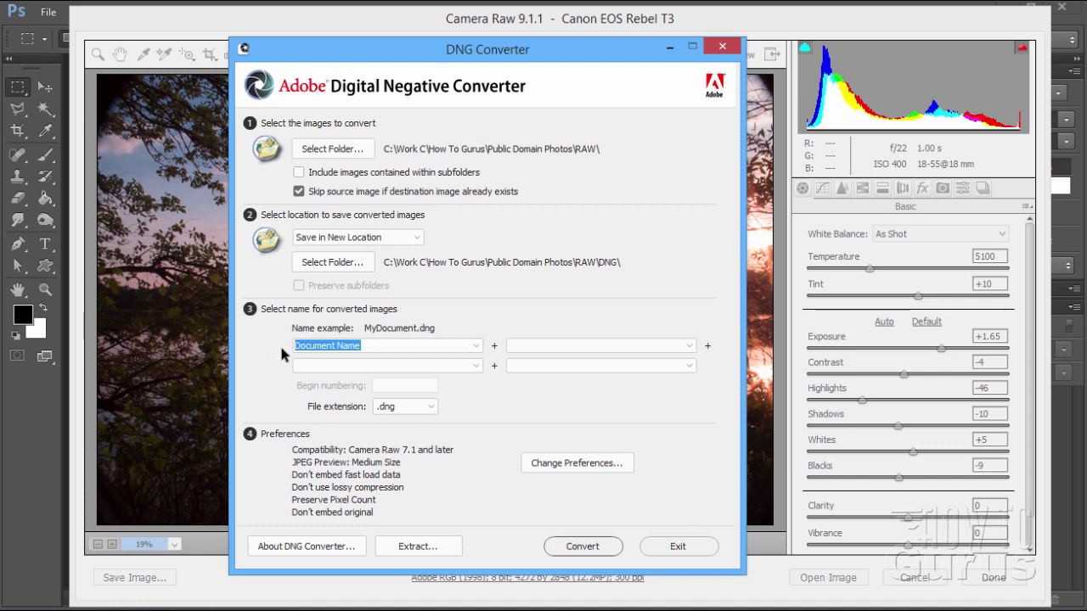
pyautogui.click(370, 344)
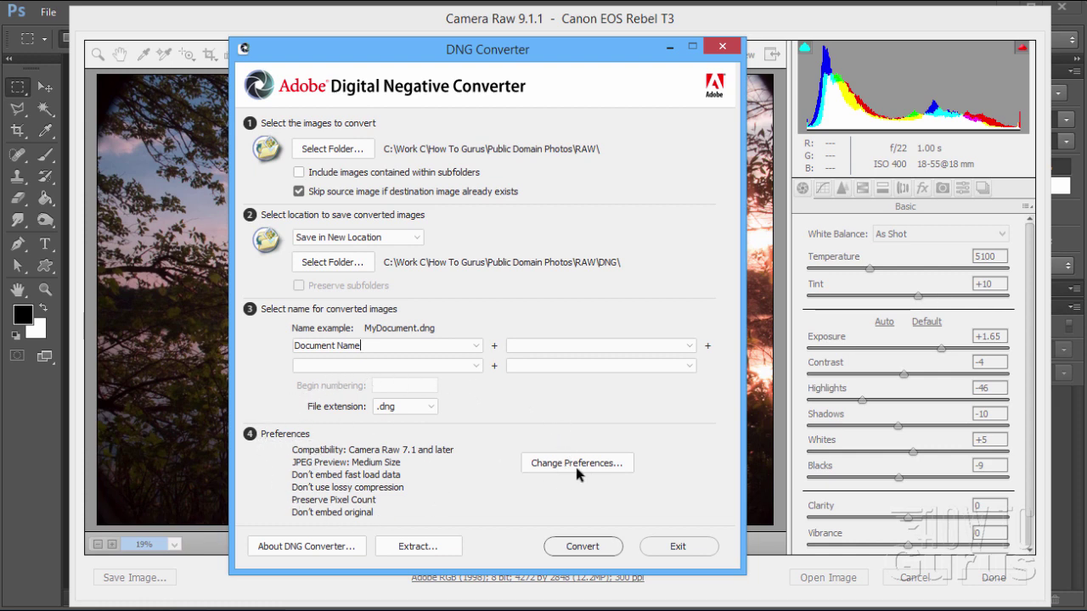
pyautogui.click(536, 463)
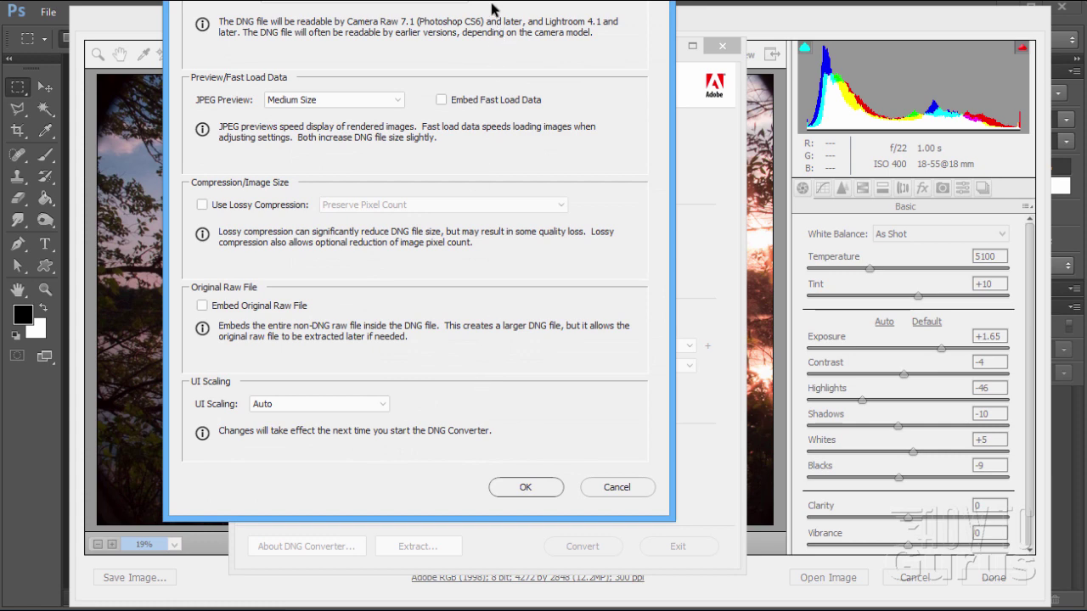
pyautogui.moveTo(475, 0); pyautogui.dragTo(547, 29)
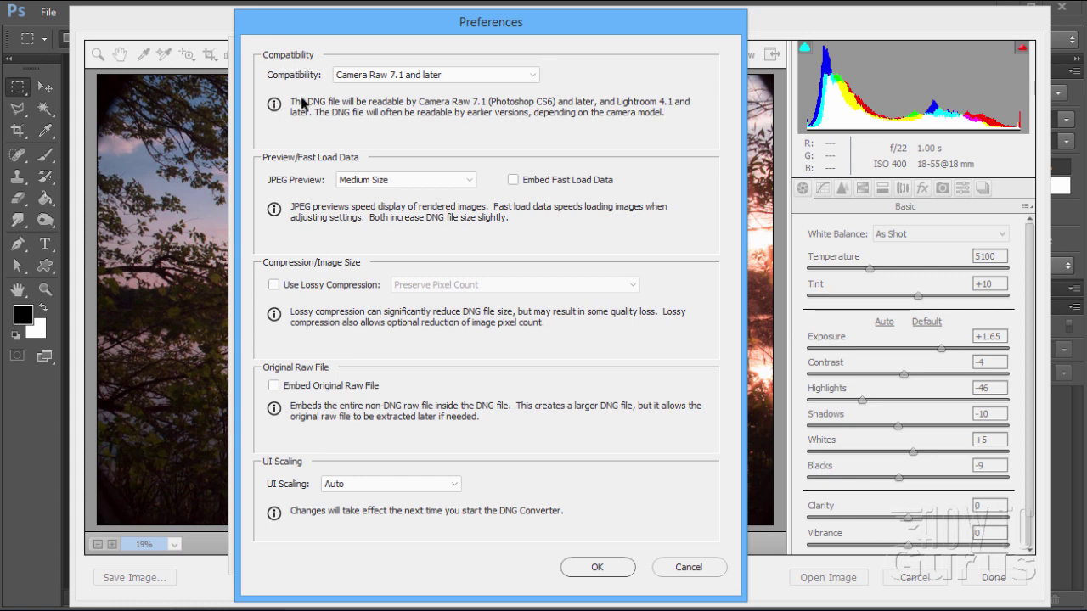
pyautogui.click(532, 76)
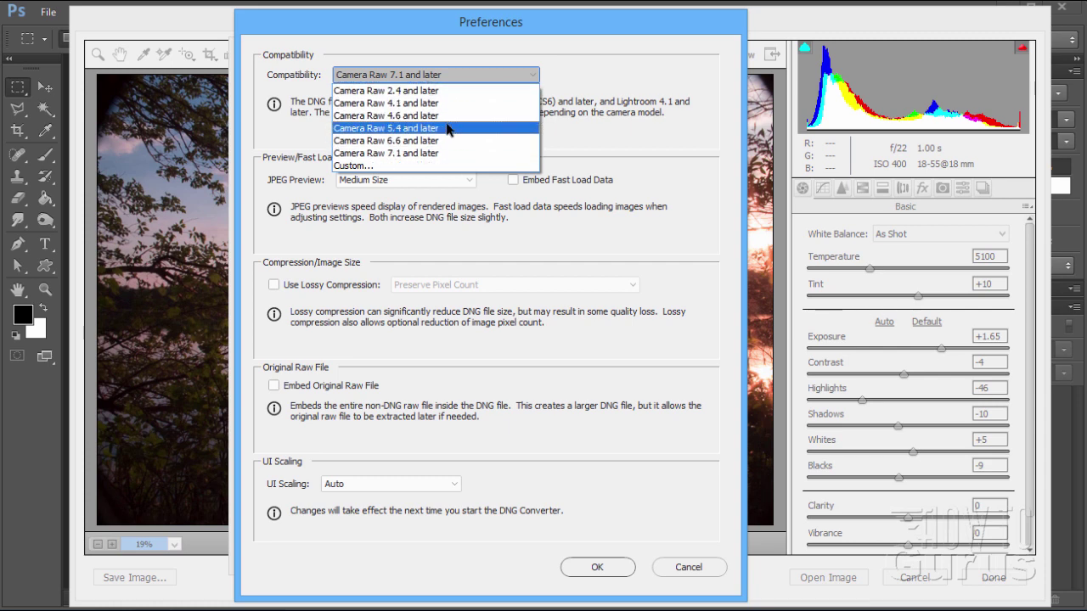
pyautogui.click(559, 128)
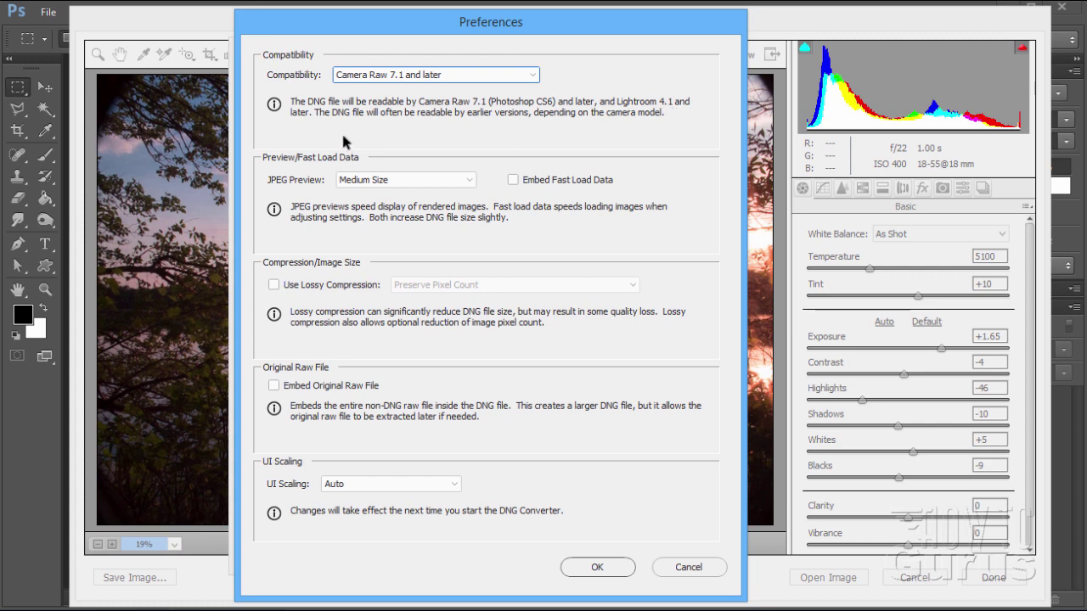
pyautogui.click(532, 76)
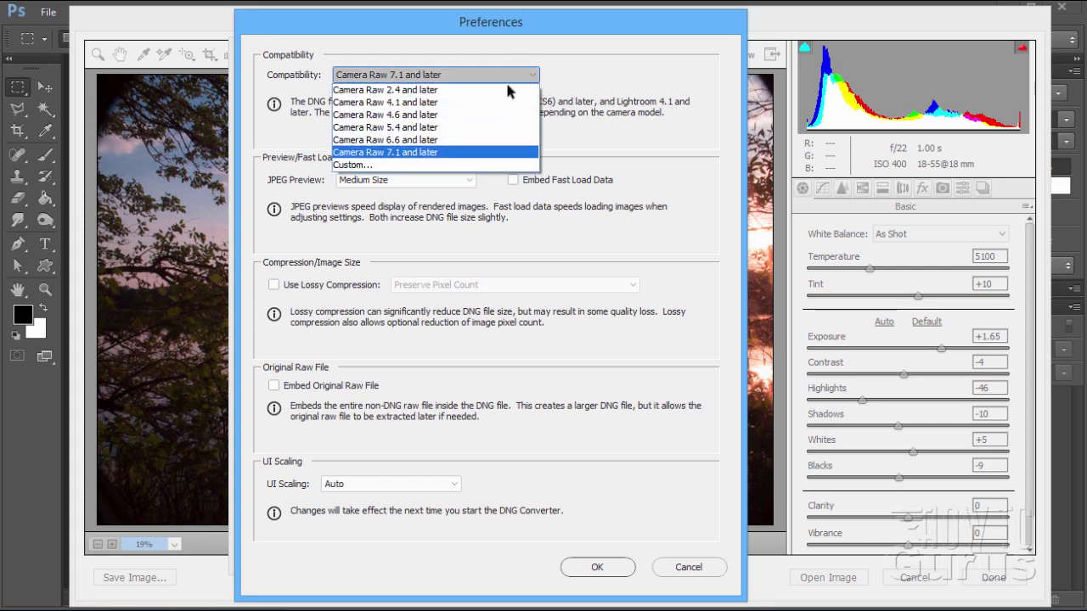
pyautogui.click(418, 142)
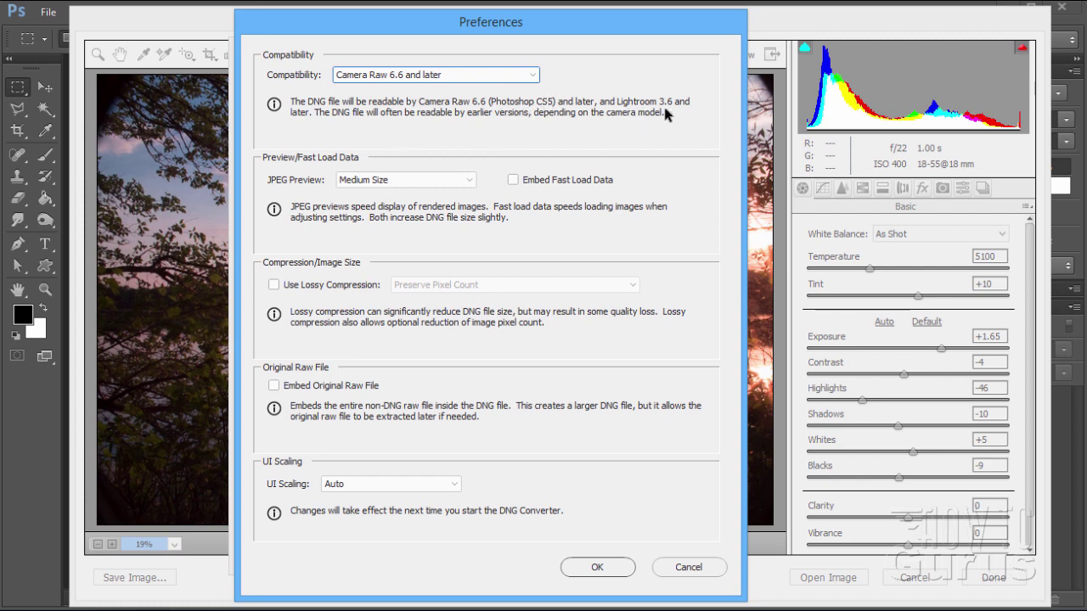
pyautogui.click(533, 74)
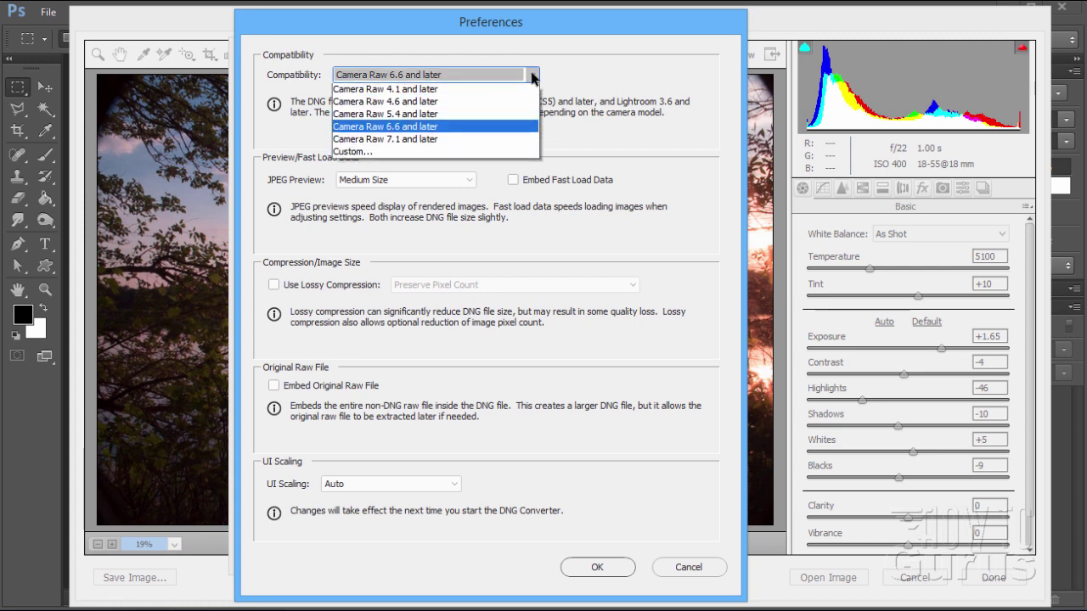
pyautogui.click(431, 129)
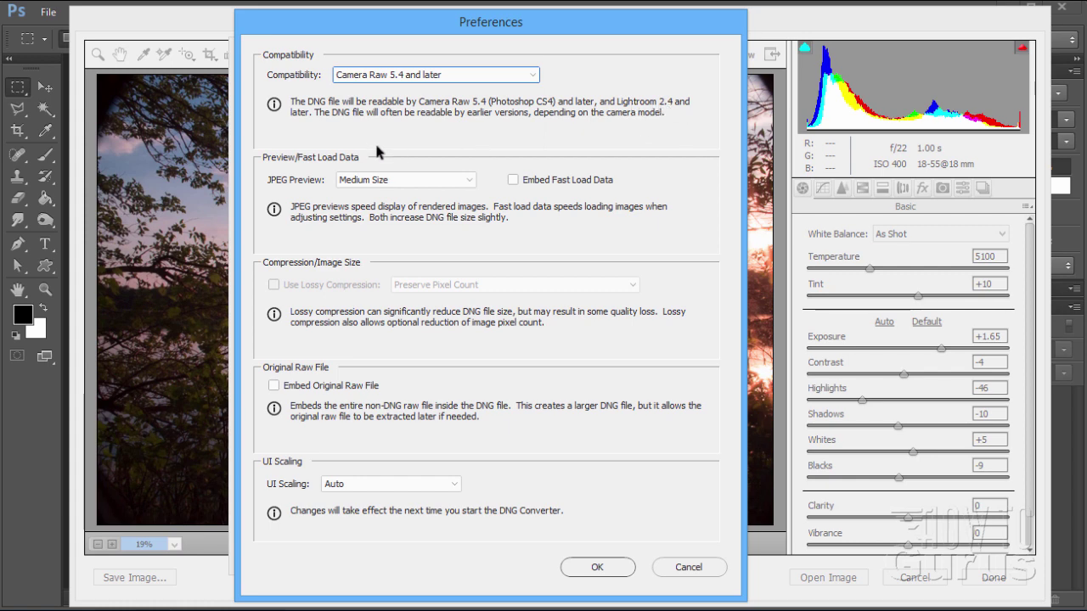
pyautogui.click(455, 75)
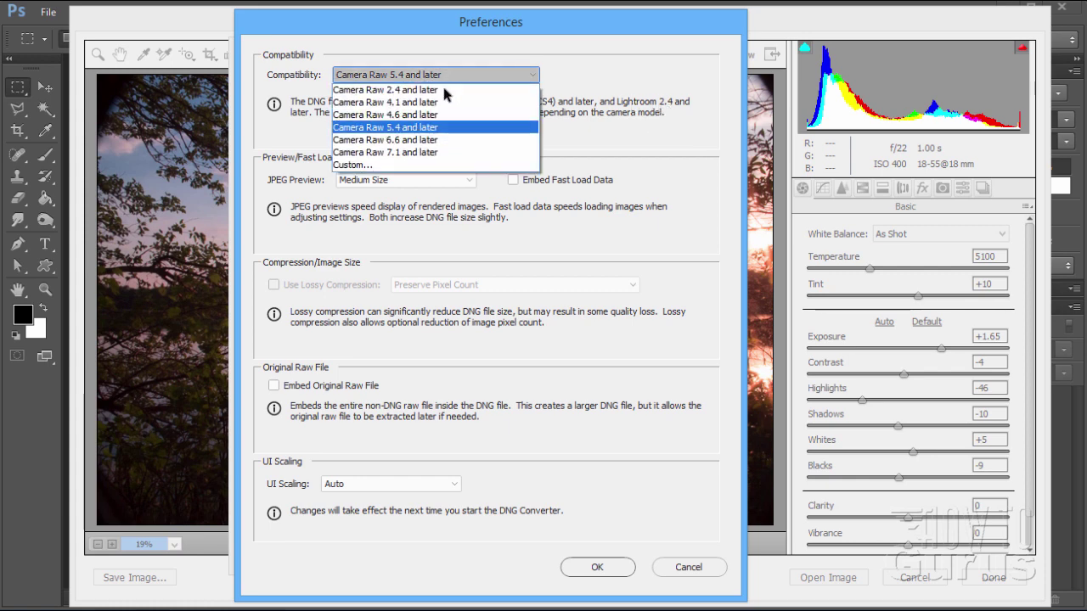
pyautogui.click(440, 152)
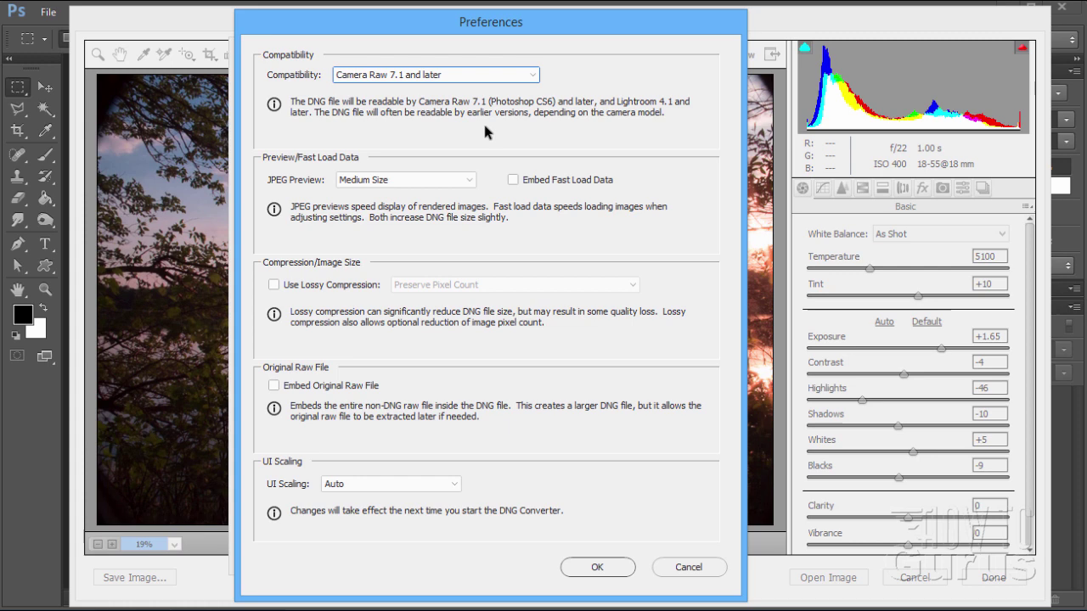
pyautogui.moveTo(551, 24)
pyautogui.mouseDown()
pyautogui.moveTo(538, 49)
pyautogui.moveTo(554, 26)
pyautogui.mouseUp()
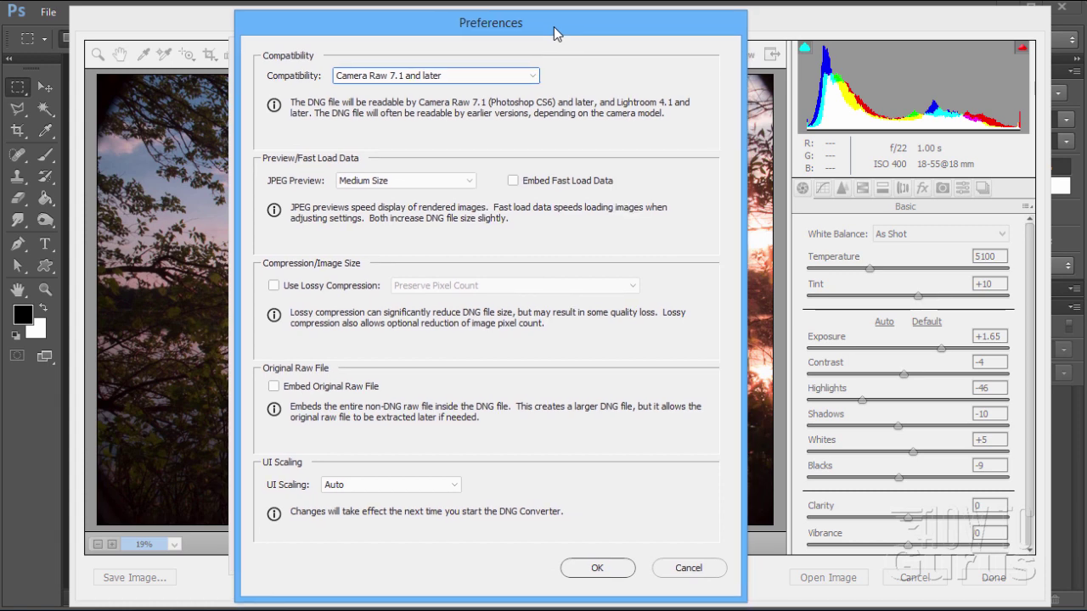
pyautogui.click(426, 78)
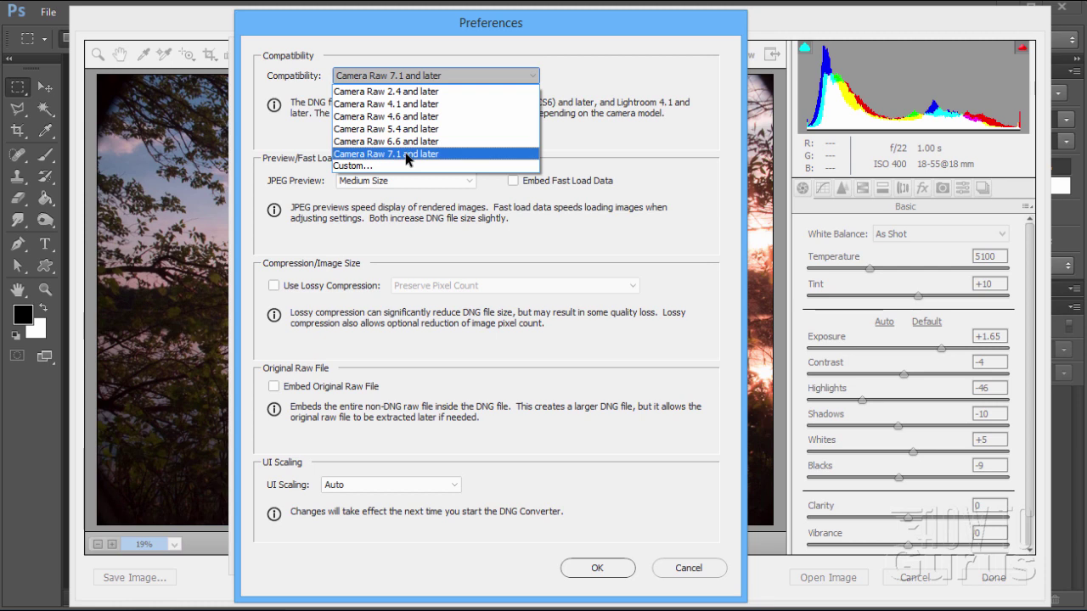
pyautogui.click(567, 29)
pyautogui.moveTo(558, 40); pyautogui.dragTo(561, 84)
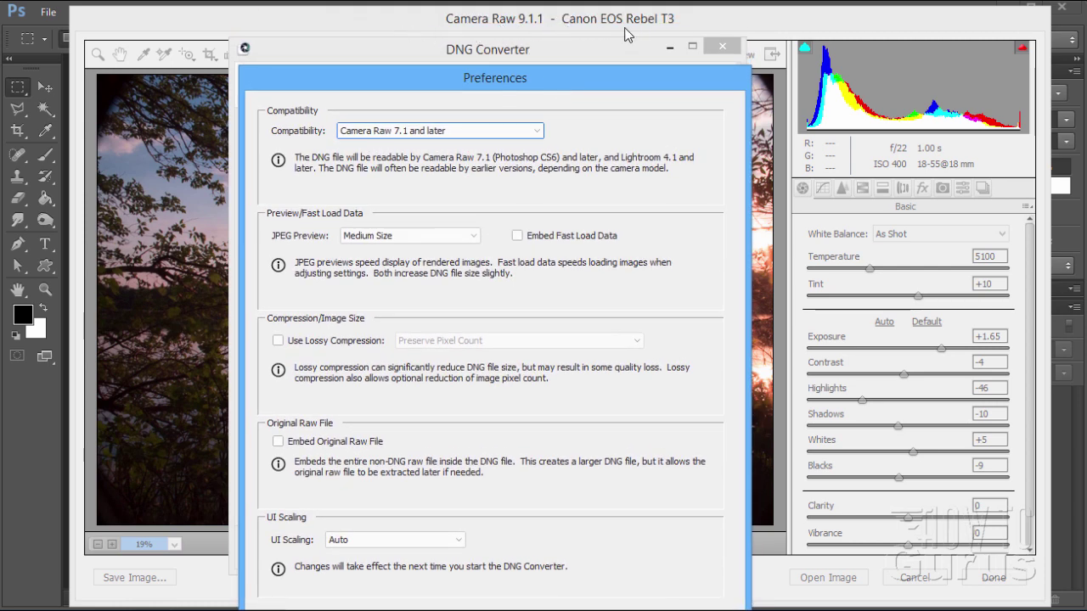
# Leave JPEG Preview at Medium Size and confirm the Preferences dialog with OK.
pyautogui.moveTo(555, 74); pyautogui.dragTo(553, 26)
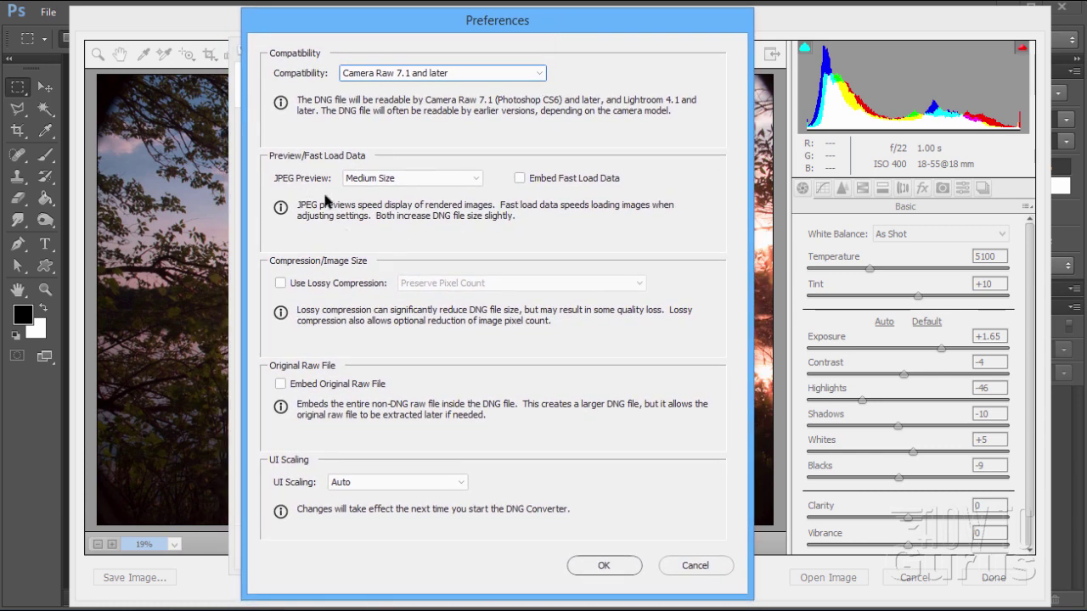
pyautogui.click(475, 180)
pyautogui.click(474, 178)
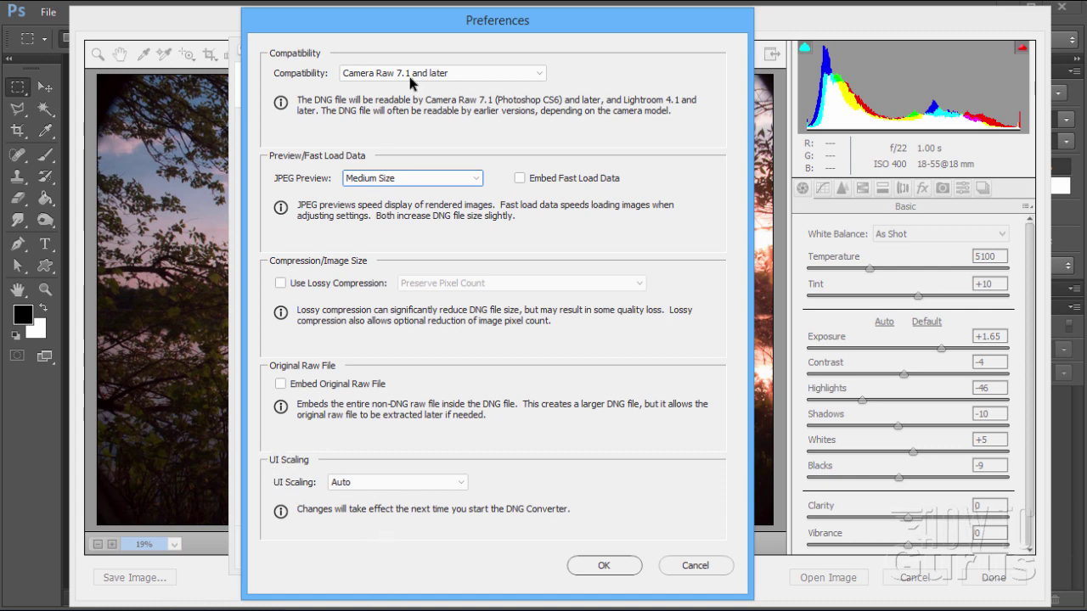
pyautogui.click(604, 567)
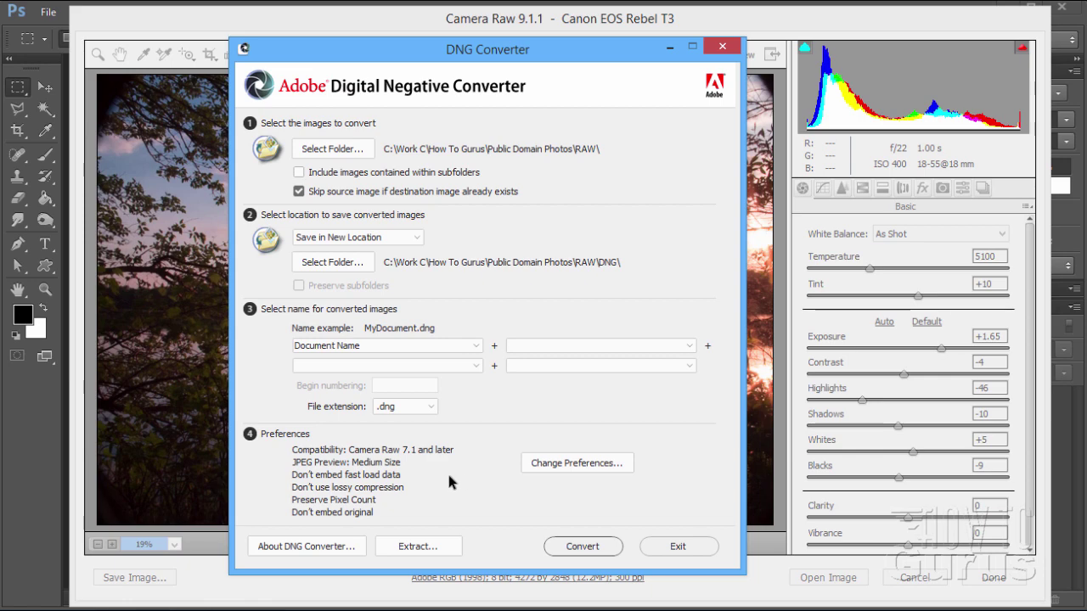
# Run the conversion of the five CR2 files and close the Conversion Status report.
pyautogui.click(582, 547)
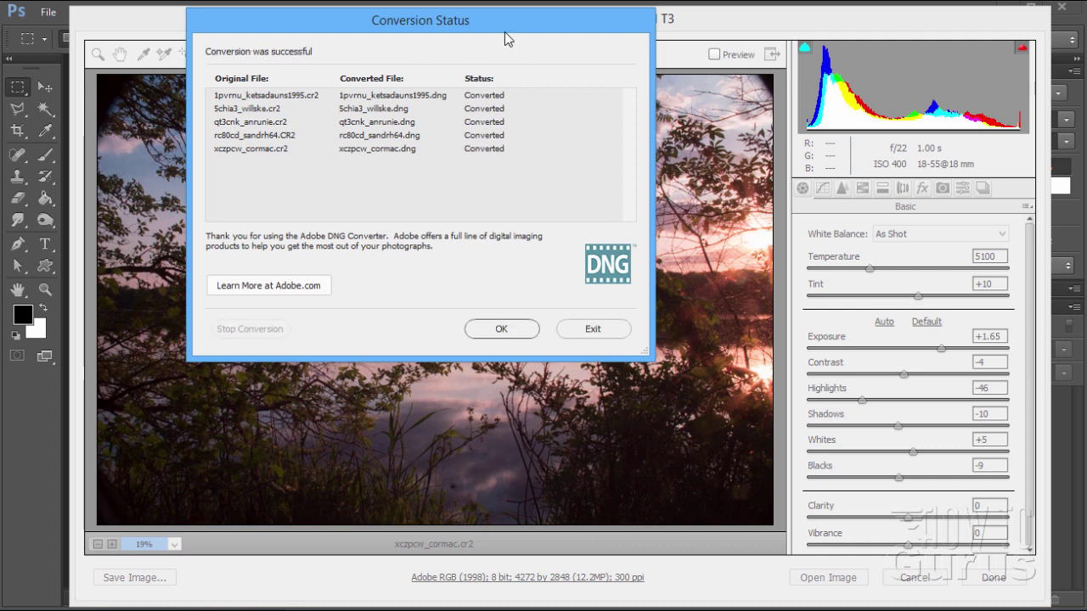
pyautogui.moveTo(505, 27); pyautogui.dragTo(516, 87)
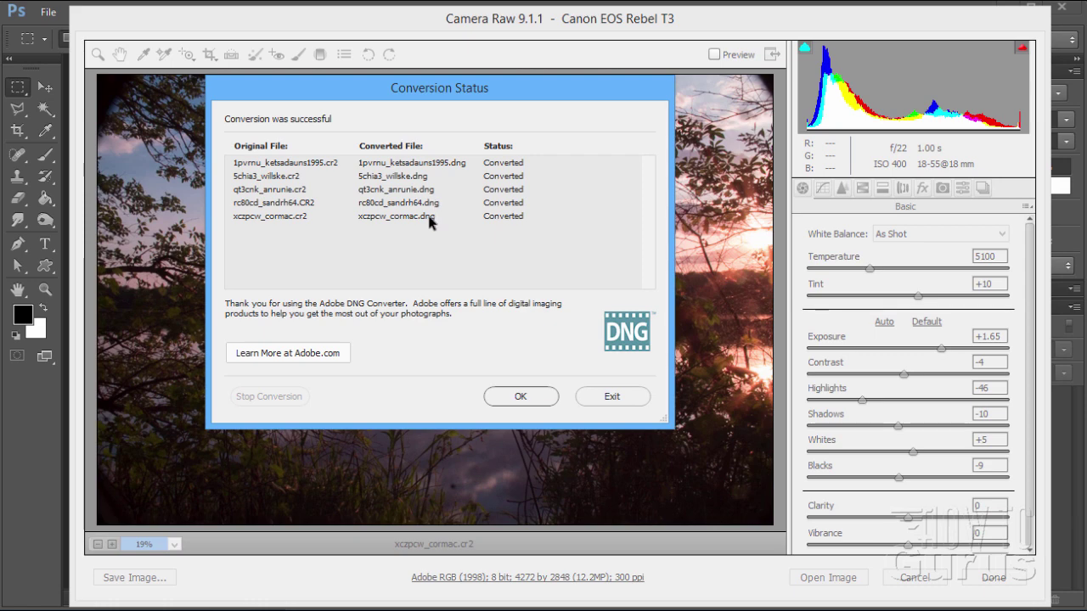
pyautogui.click(518, 396)
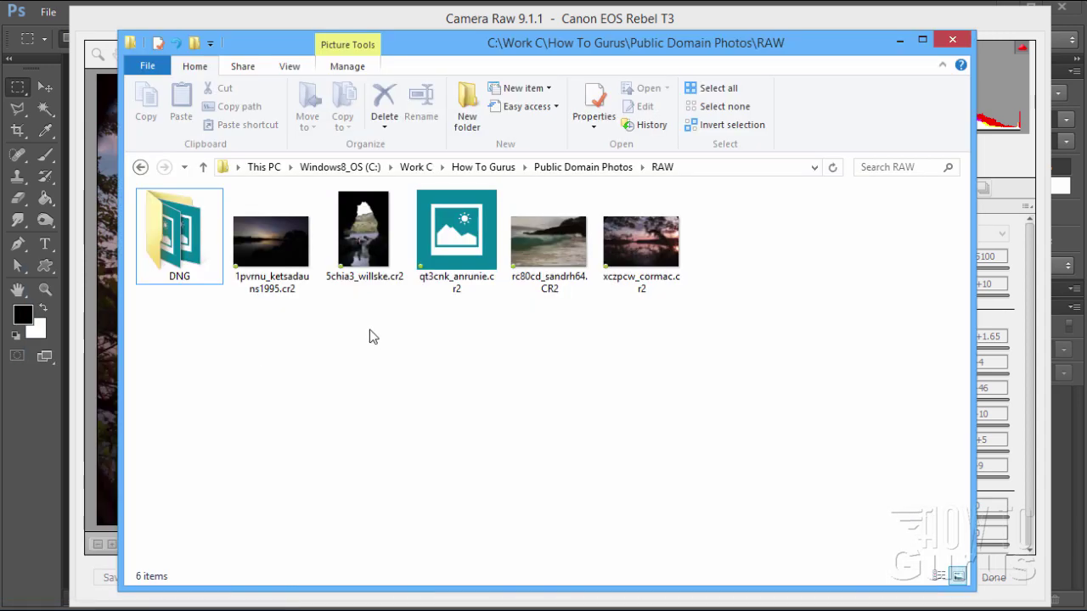
# Open the DNG folder as large icons and select 5chia3_willske.dng to check its size.
pyautogui.click(178, 243)
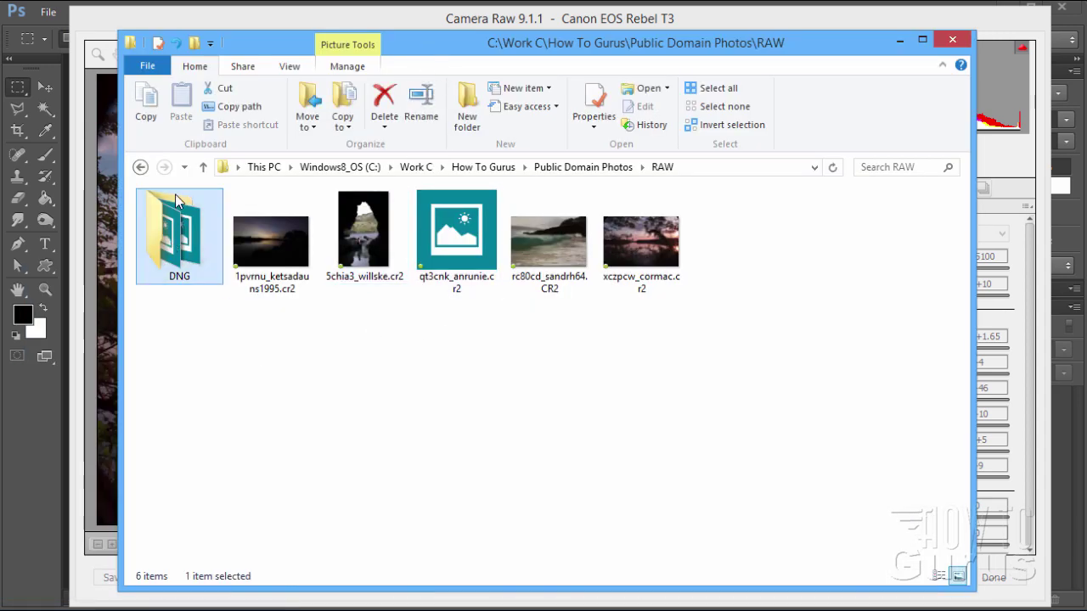
pyautogui.doubleClick(179, 242)
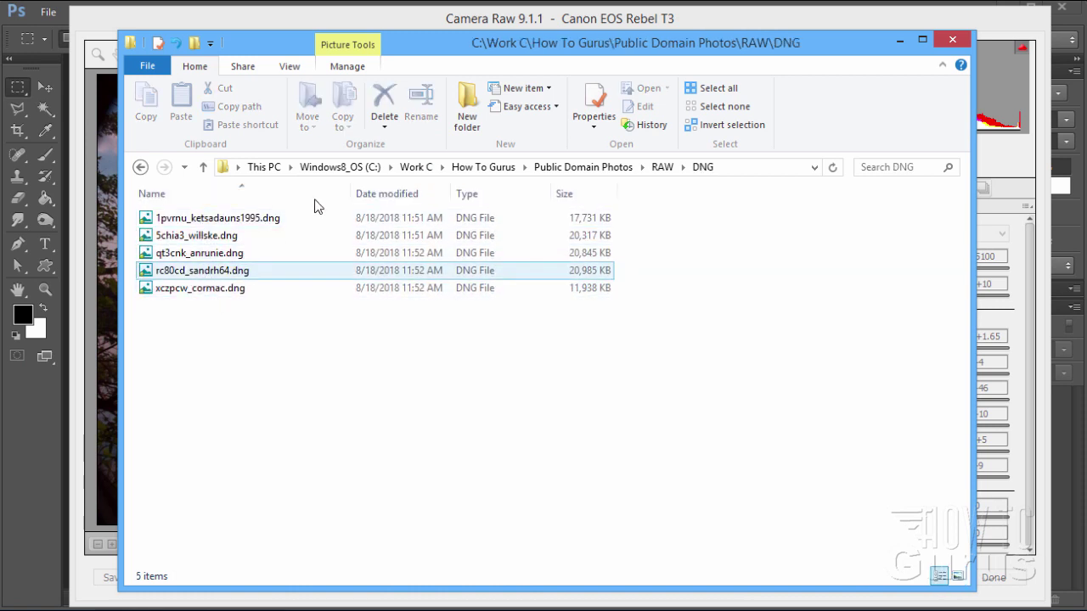
pyautogui.click(293, 68)
pyautogui.click(379, 92)
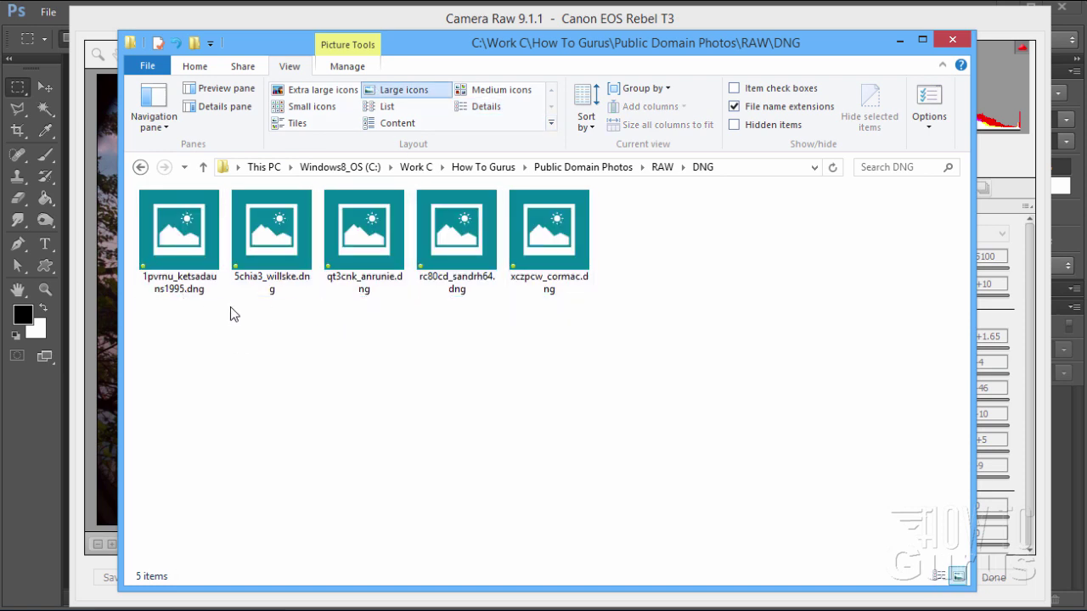
pyautogui.click(293, 223)
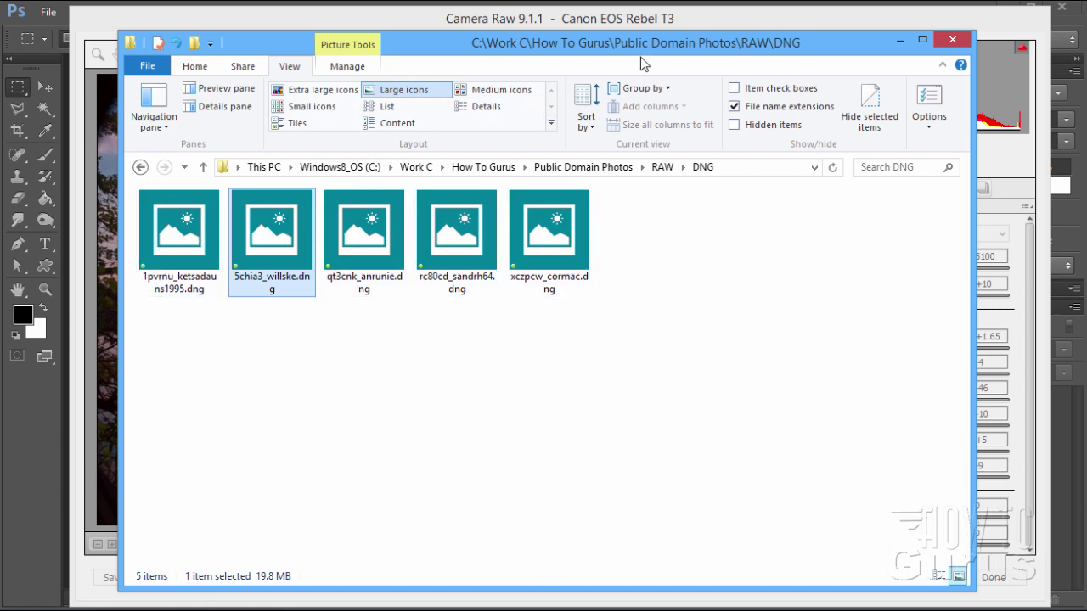
pyautogui.click(899, 44)
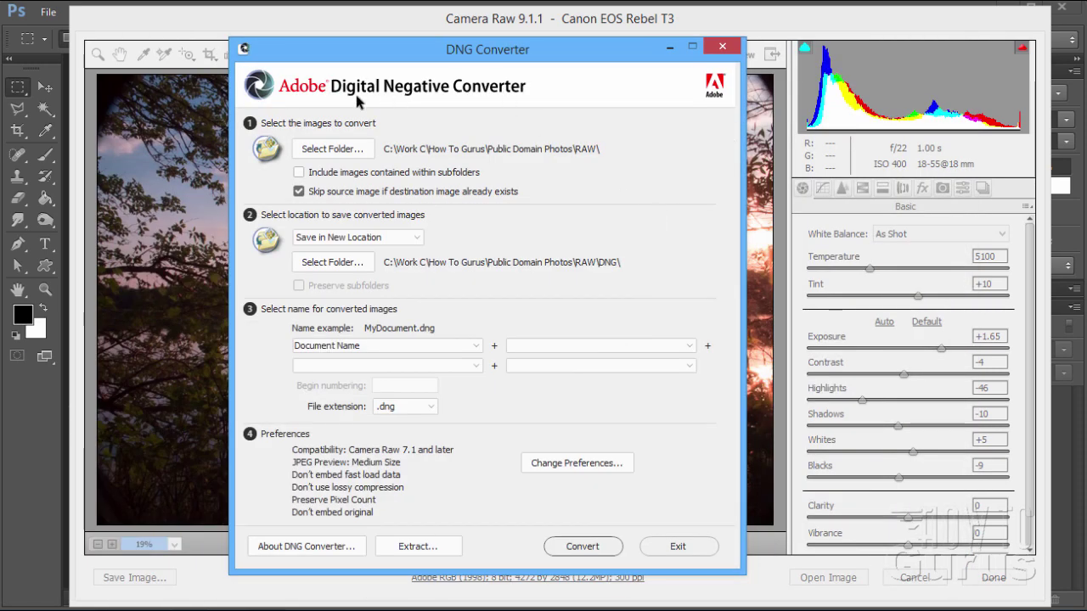